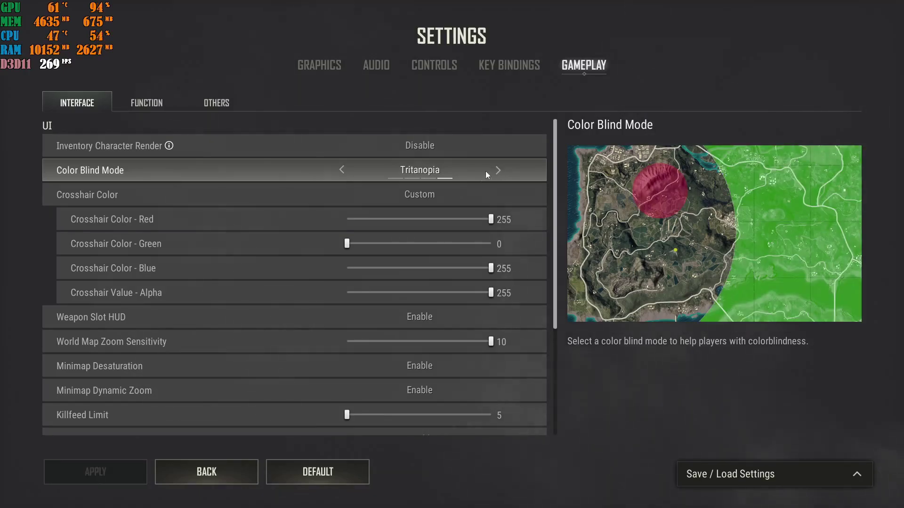
- Preview Deuteranopia as the color blind mode, return it to Tritanopia, and review the remaining interface settings
click(341, 169)
click(340, 169)
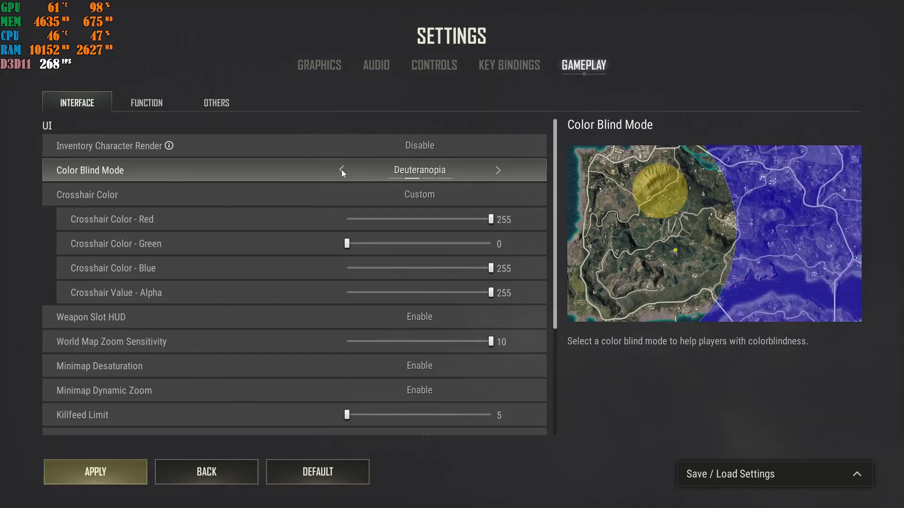
click(498, 170)
click(497, 170)
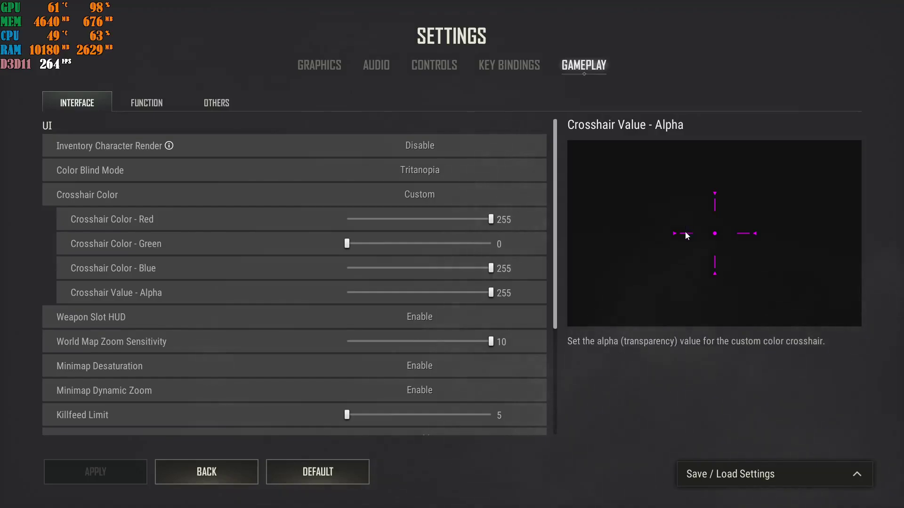
scroll(555, 235, down, 1)
drag(555, 235, 556, 356)
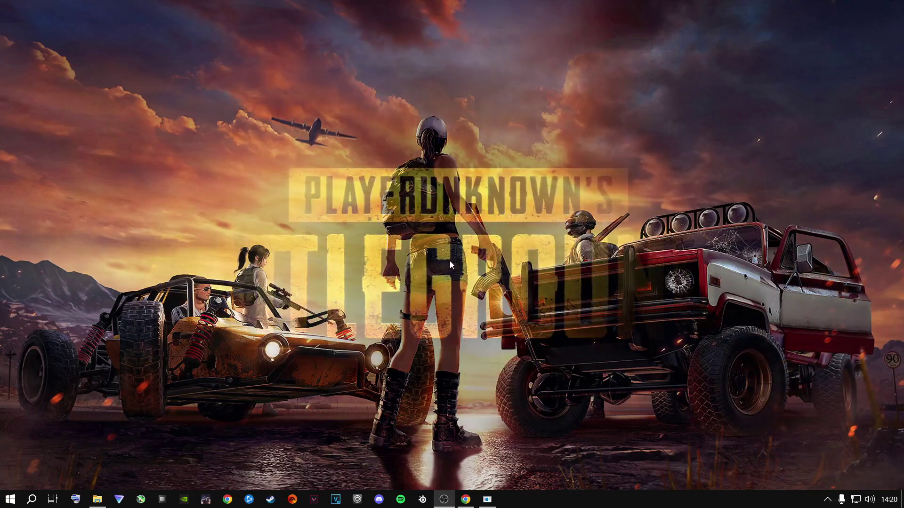
- Switch to the NVIDIA Control Panel from the desktop and check the image settings with preview
right_click(450, 261)
click(493, 361)
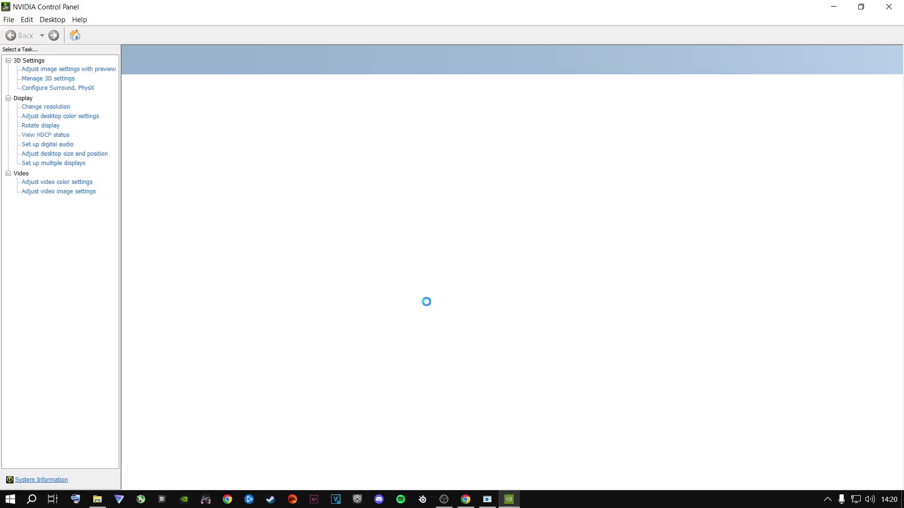
click(58, 70)
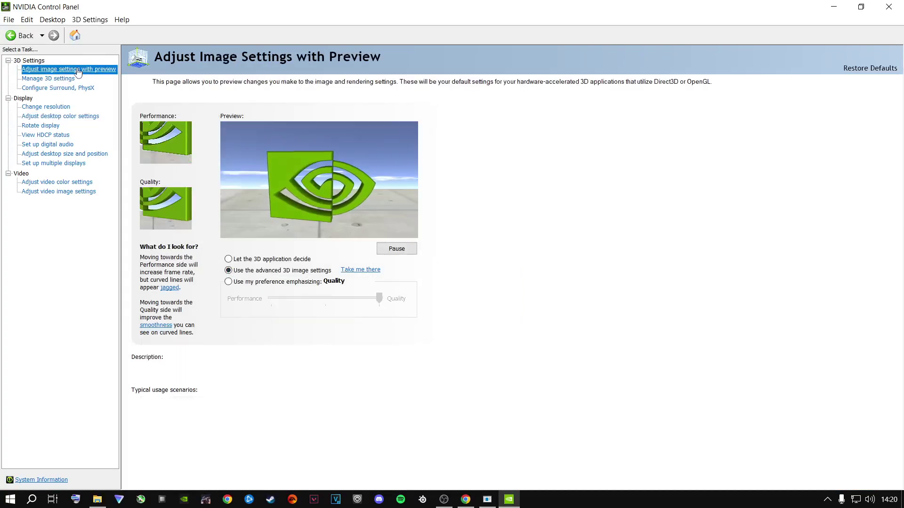
mouse_move(260, 275)
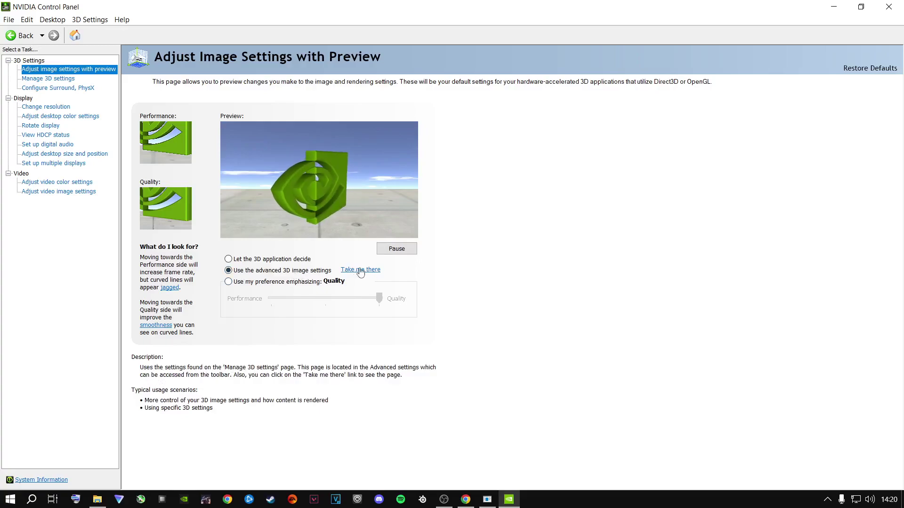
- Open the global 3D settings and confirm the CUDA - GPUs selection as All
click(44, 79)
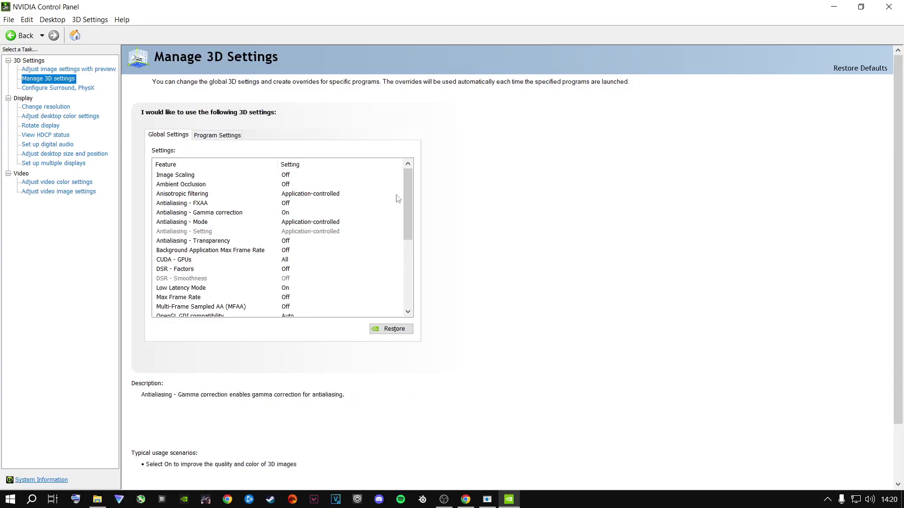
drag(408, 182, 401, 209)
click(162, 213)
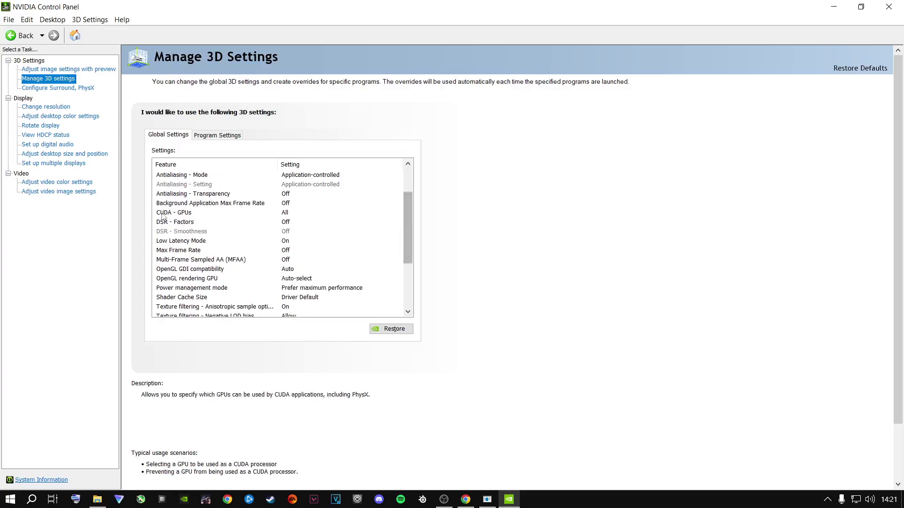
click(286, 215)
click(286, 214)
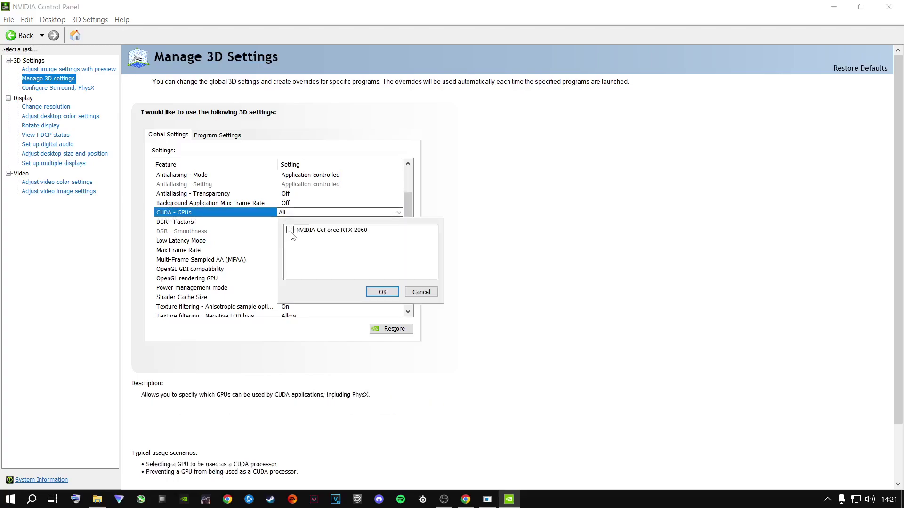
click(382, 291)
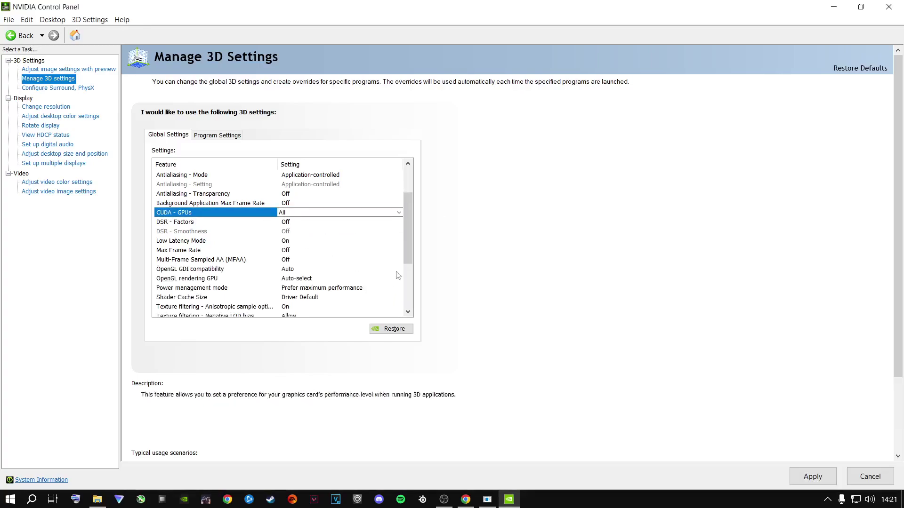
- Set Low Latency Mode to On in the global 3D settings
drag(410, 219, 405, 246)
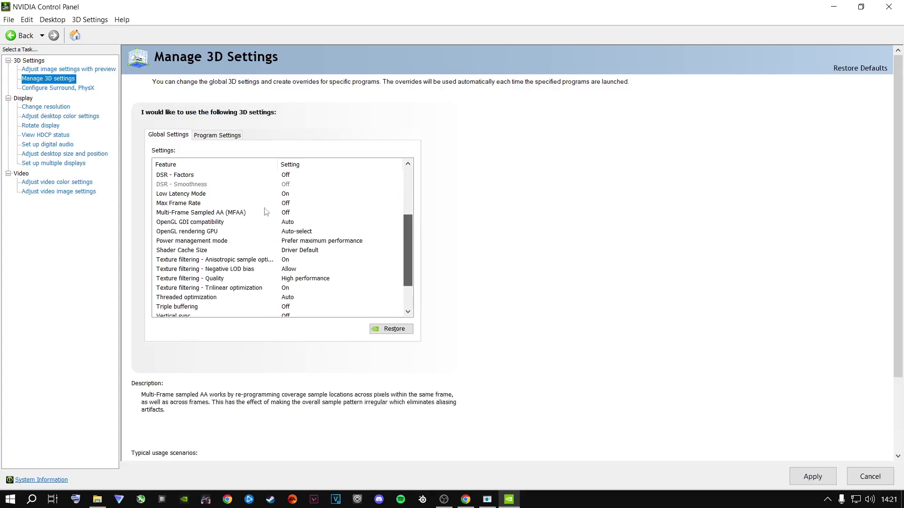
click(290, 195)
click(290, 196)
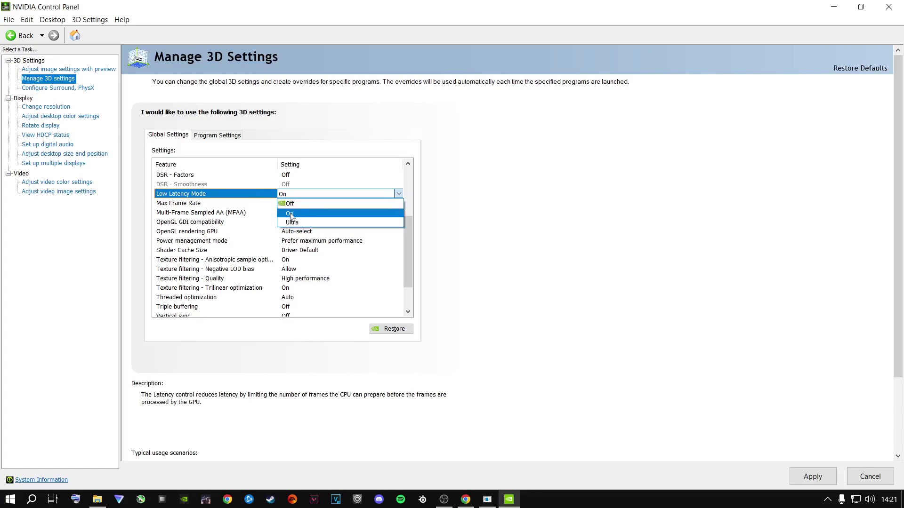
click(289, 214)
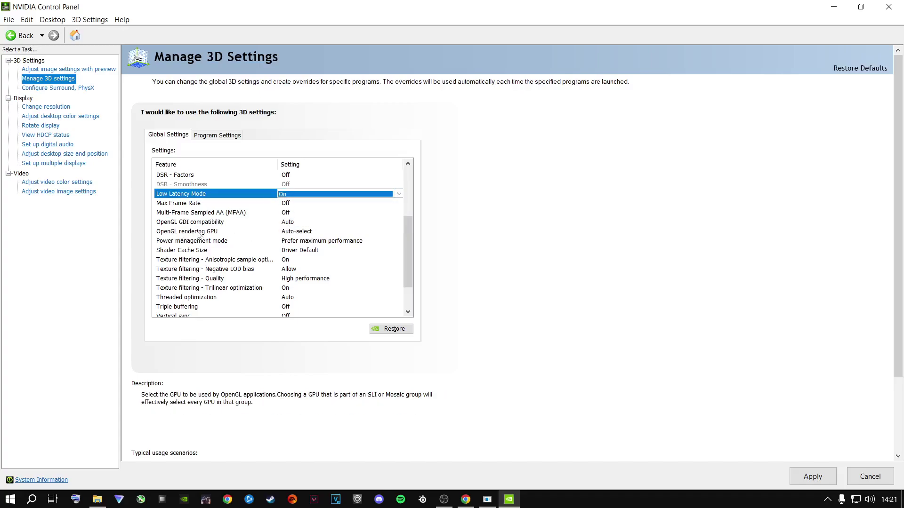
- Set the OpenGL rendering GPU to NVIDIA GeForce RTX 2060
click(285, 236)
click(286, 236)
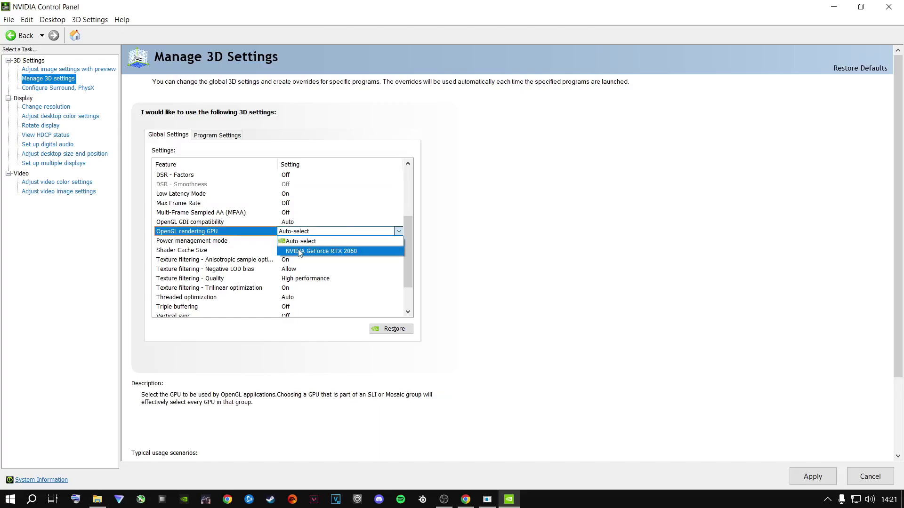
click(299, 250)
- Set the power management mode to Prefer maximum performance and apply the global 3D settings
drag(409, 210, 407, 270)
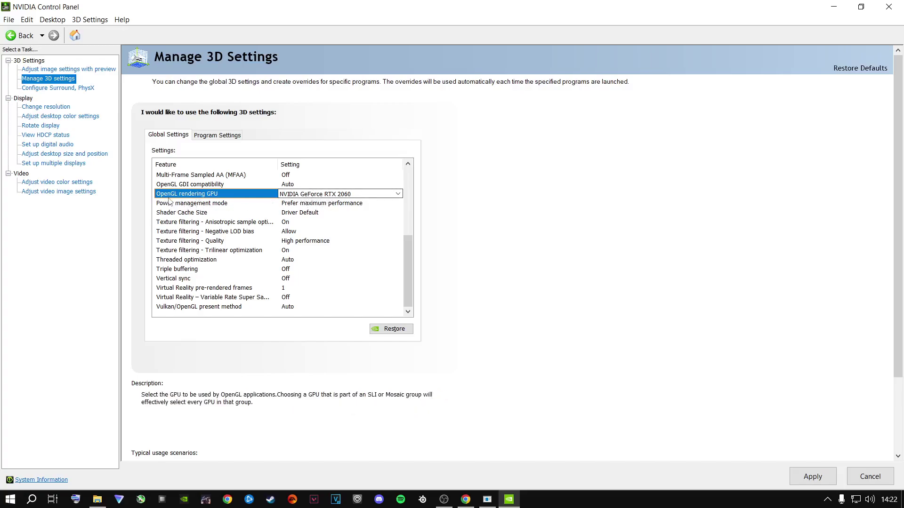
click(306, 208)
click(307, 208)
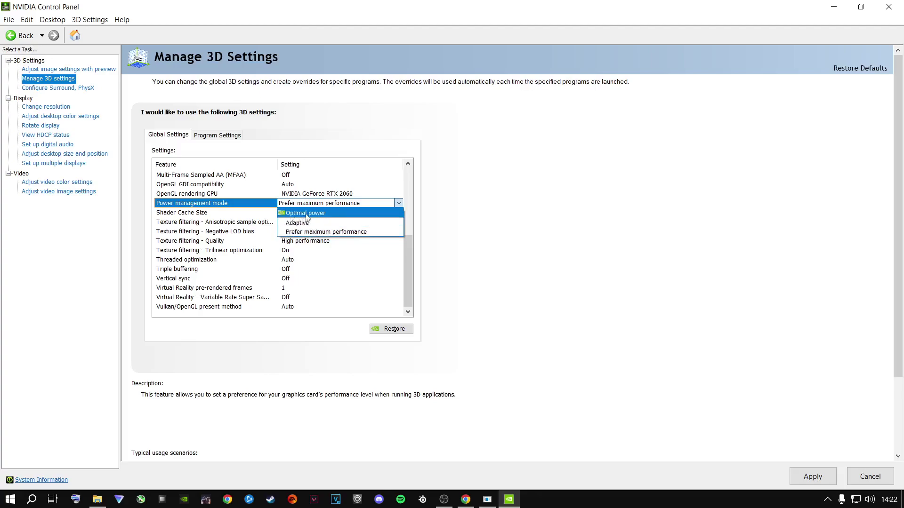
click(301, 231)
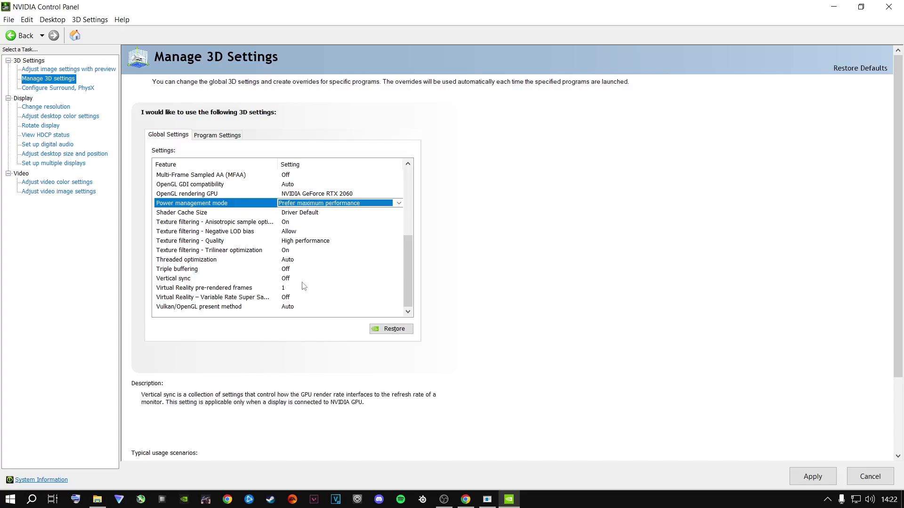
click(806, 476)
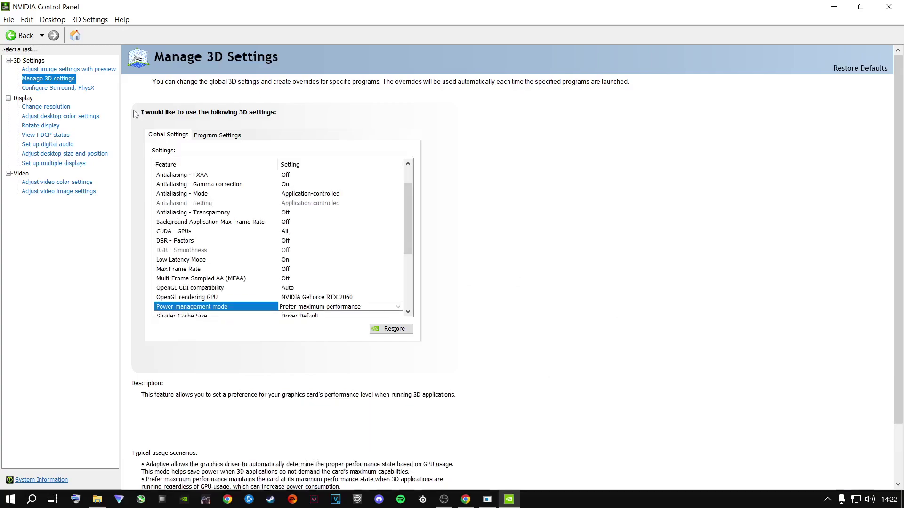
- Choose NVIDIA GeForce RTX 2060 as the processor in the PhysX settings
click(45, 89)
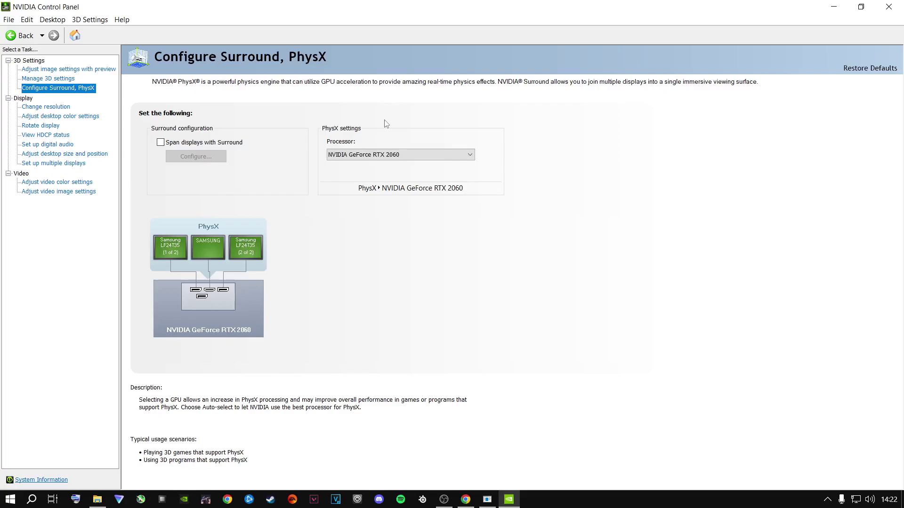
click(397, 155)
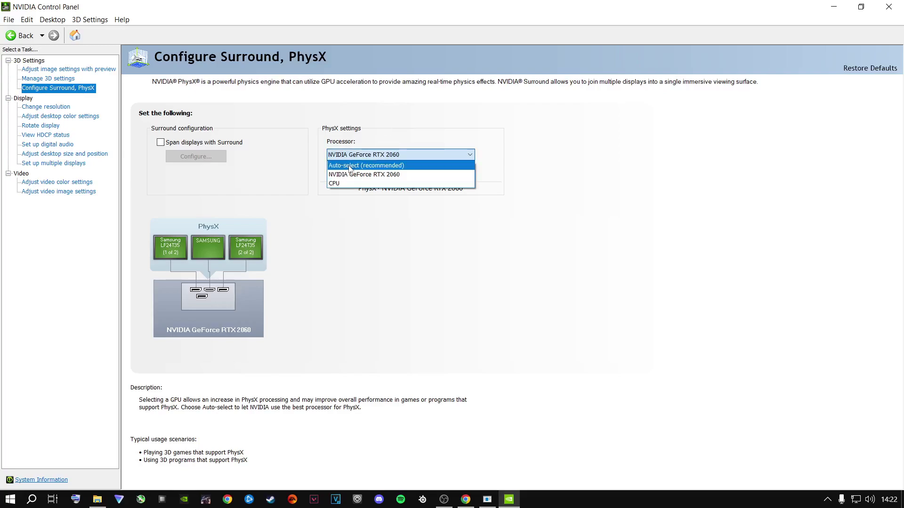
click(351, 177)
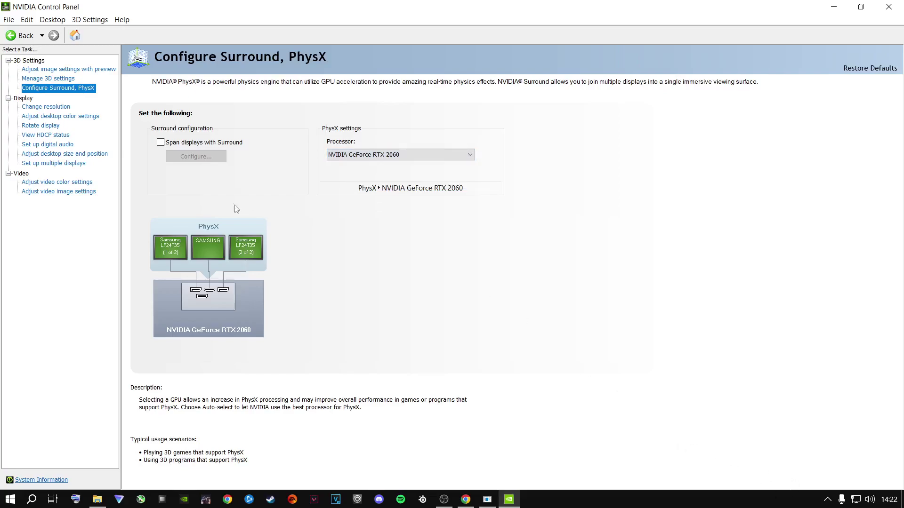
- In the desktop color settings, compare digital vibrance at 50% and at a high level on reference image 3, and minimize the window
click(42, 117)
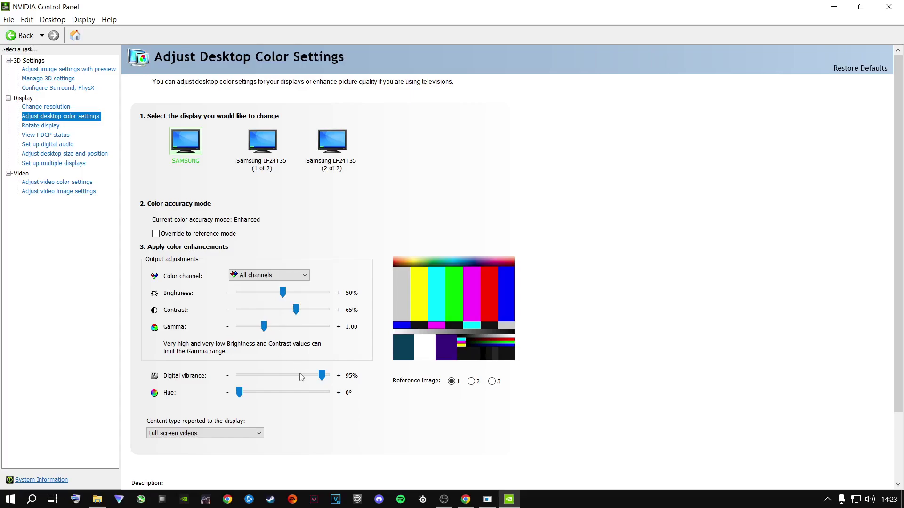
click(492, 381)
drag(322, 375, 283, 377)
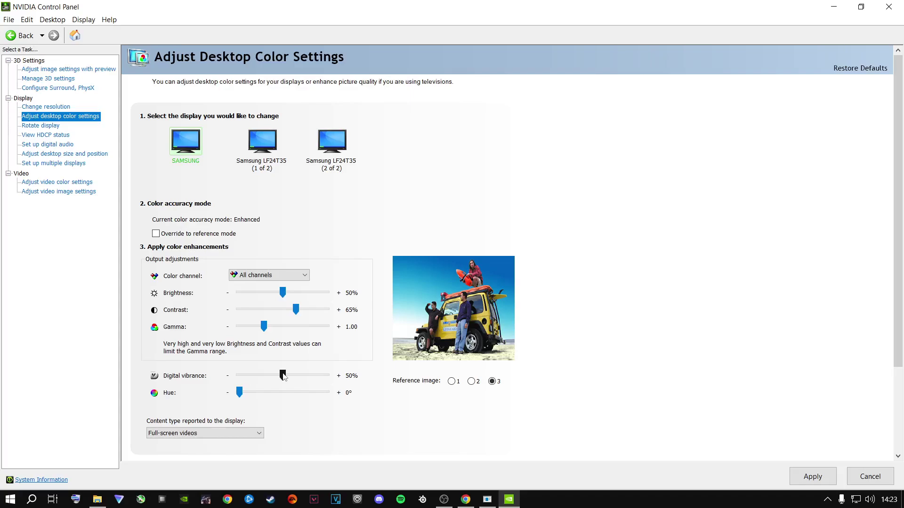
drag(290, 374, 323, 378)
click(833, 6)
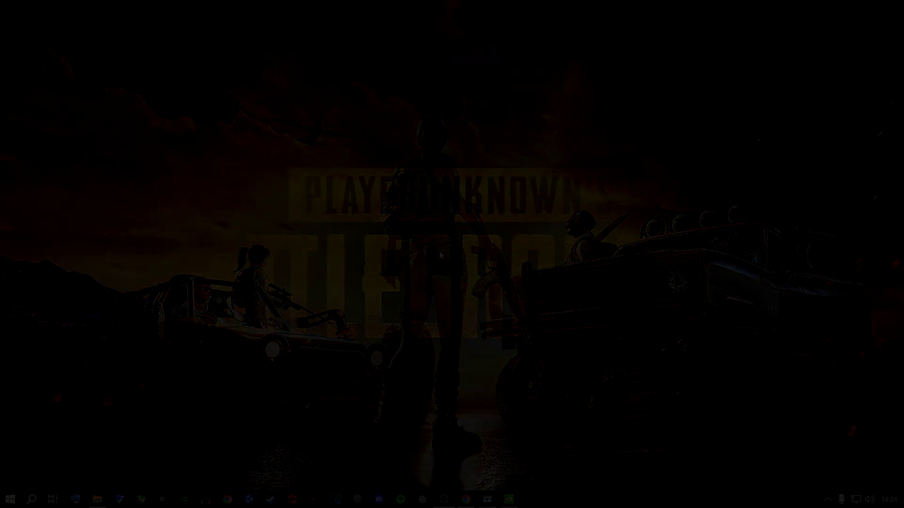